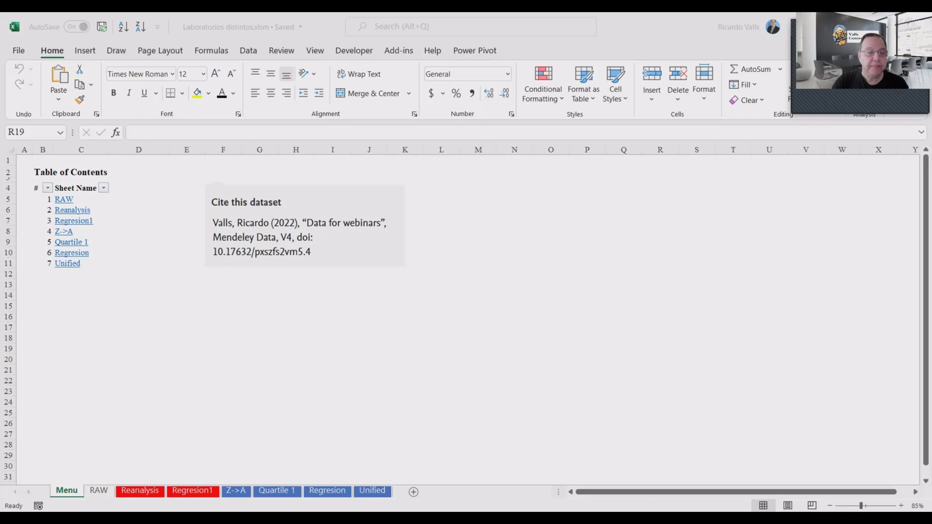
# Step: Review the RAW sheet's Au1 and Au2 gold values, where Au2 ends at row 38
pyautogui.click(64, 199)
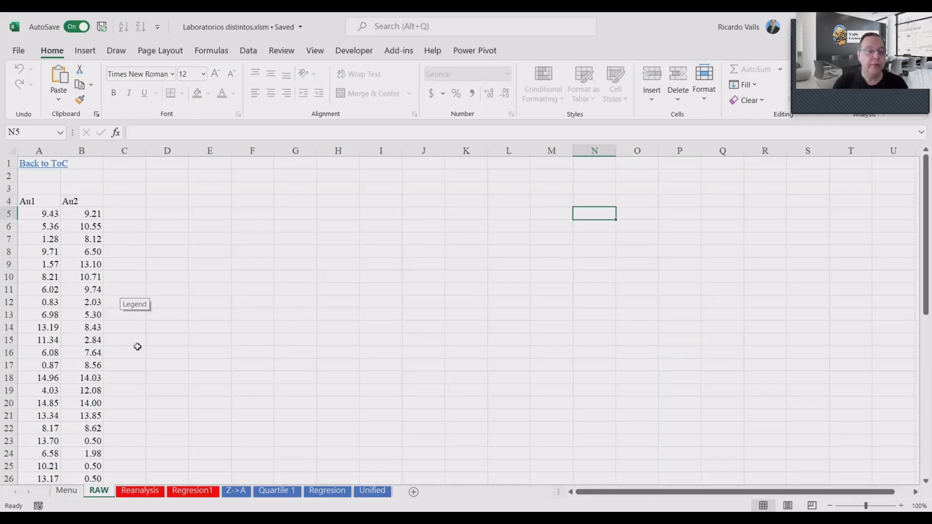
pyautogui.scroll(-1, 117, 281)
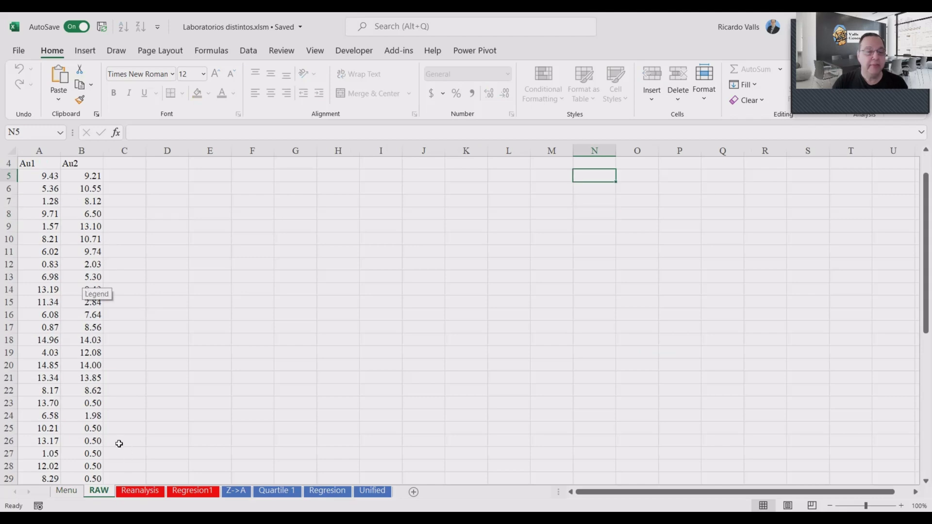
pyautogui.scroll(-2, 119, 444)
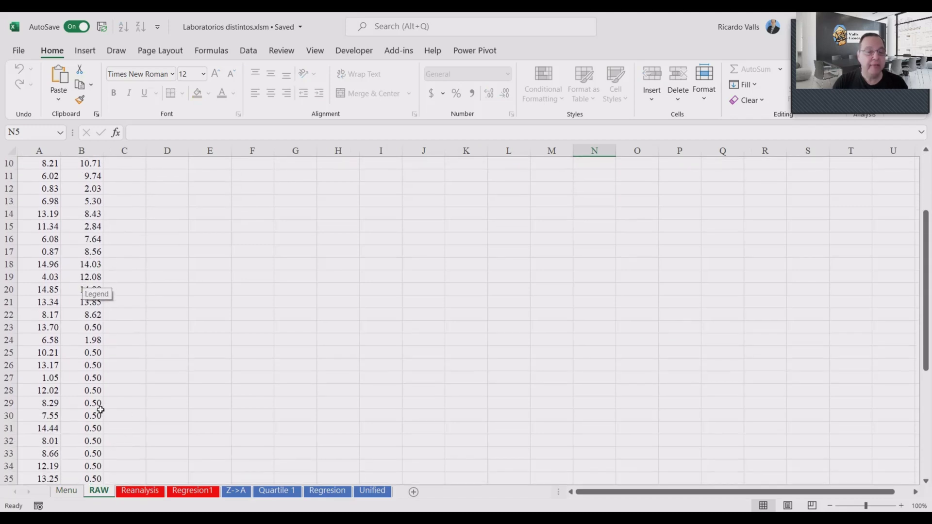
pyautogui.scroll(-4, 49, 366)
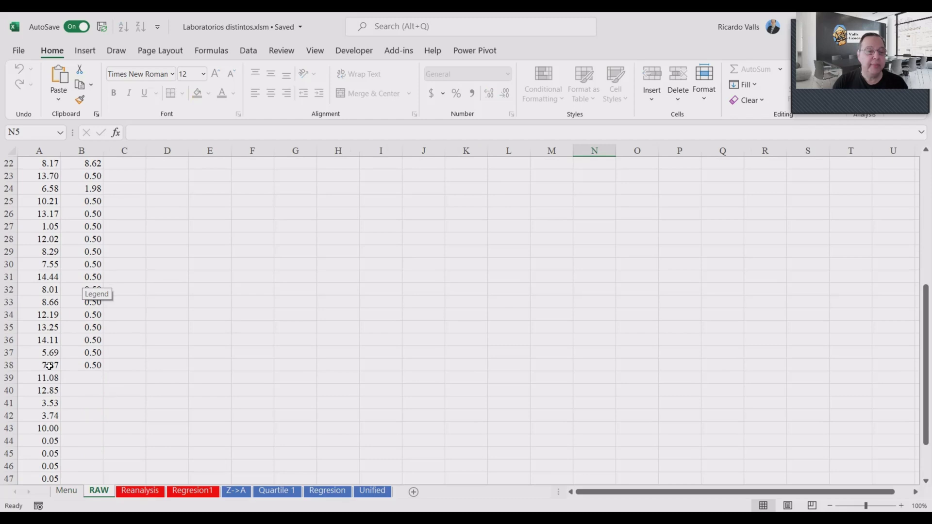
pyautogui.scroll(-1, 49, 366)
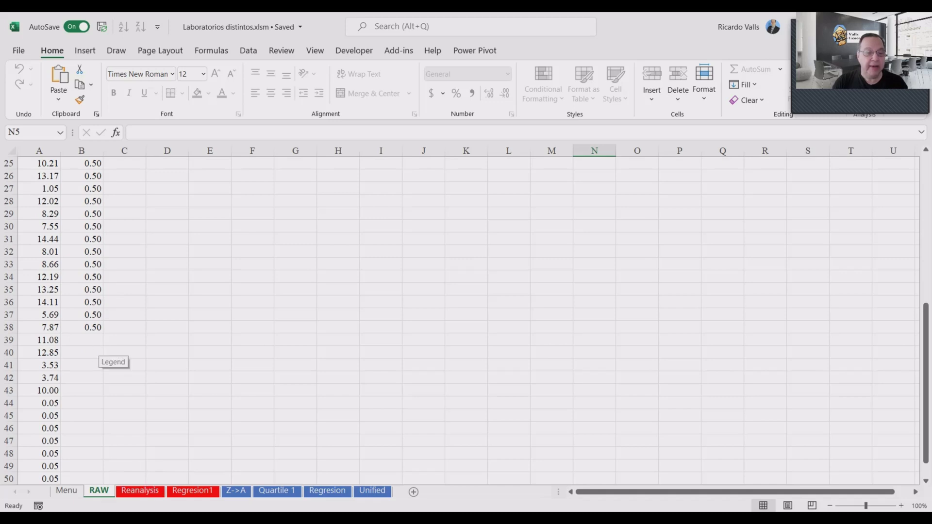
# Step: Browse the Reanalysis sheet, then view Regresion1's fit Au2=0.37+0.96*Au1 (R Square 0.977589)
pyautogui.click(140, 491)
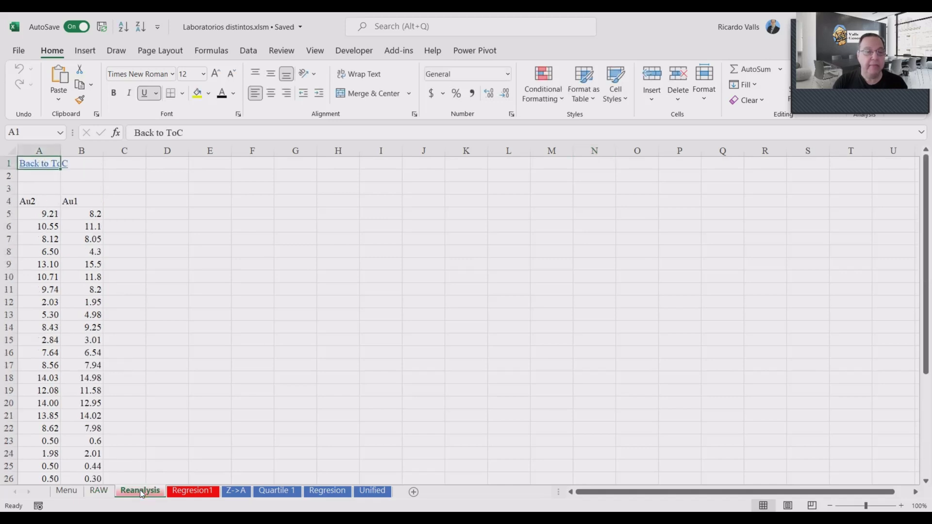
pyautogui.scroll(-1, 126, 296)
pyautogui.scroll(-5, 21, 219)
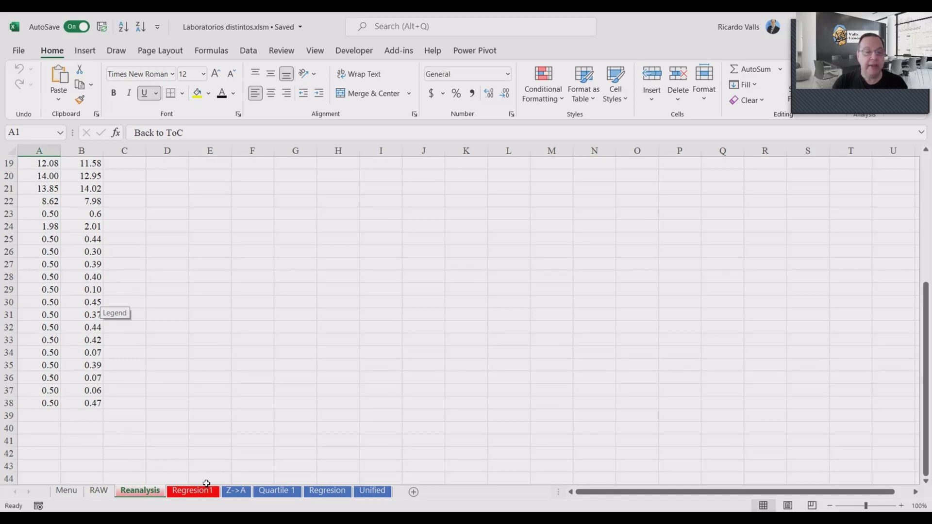
pyautogui.click(201, 492)
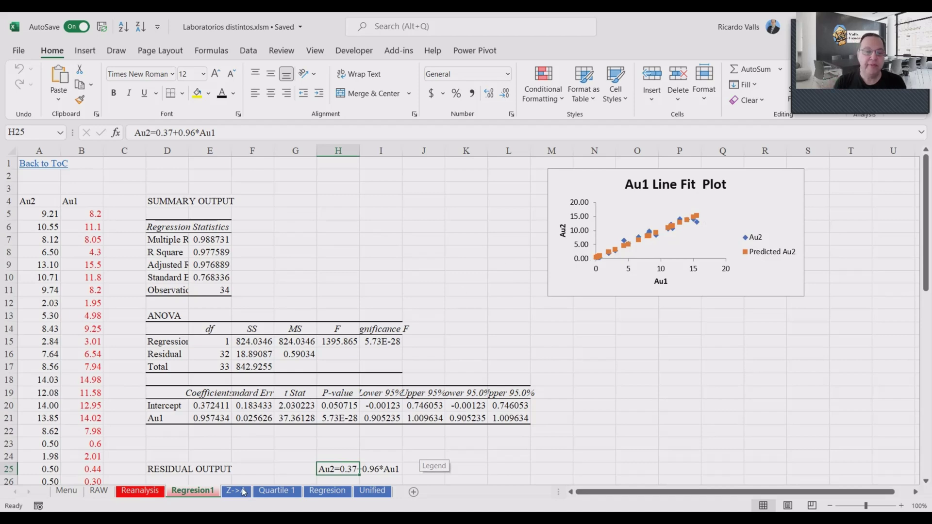
# Step: Look through the Z->A sheet with the gold data sorted in descending order
pyautogui.click(235, 491)
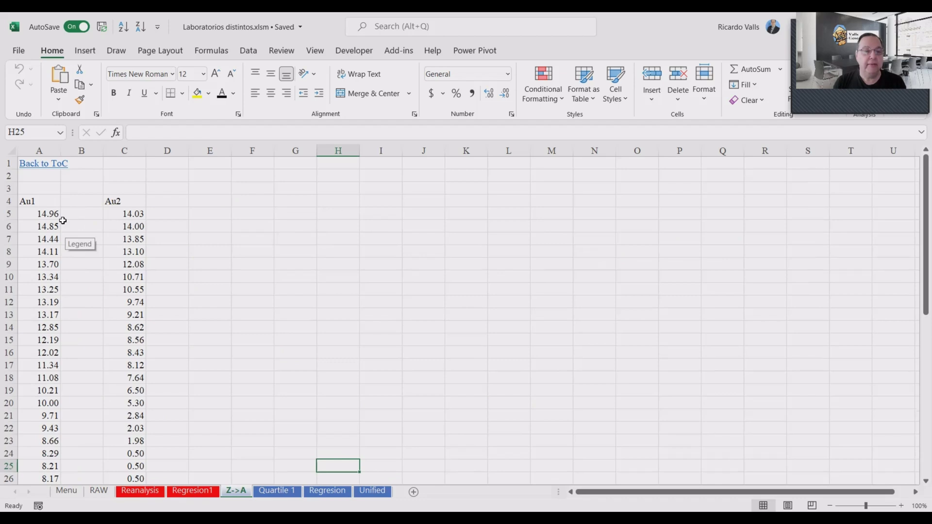
pyautogui.scroll(-6, 95, 243)
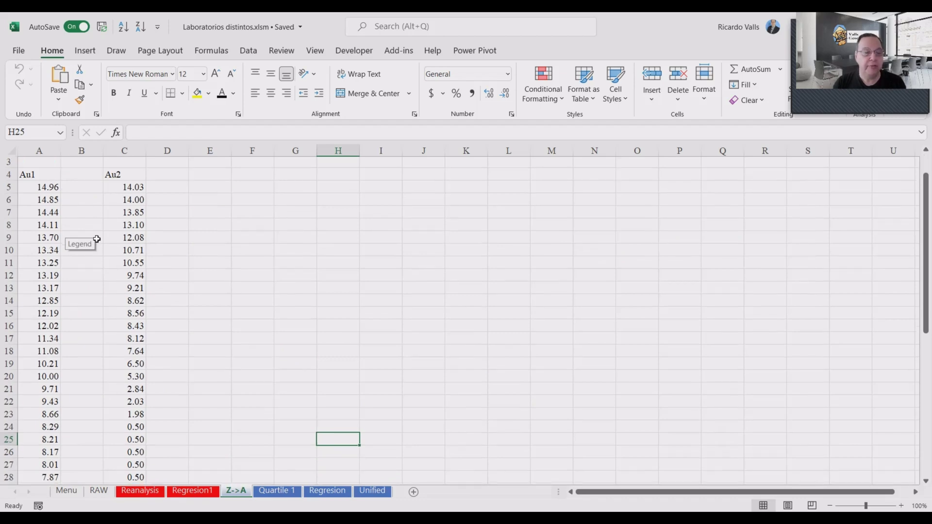
pyautogui.scroll(-1, 100, 256)
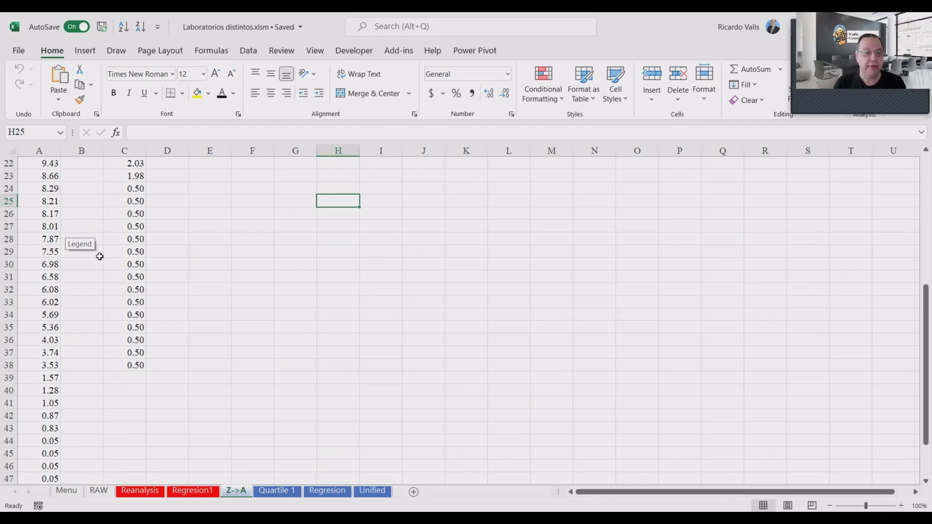
pyautogui.scroll(7, 99, 256)
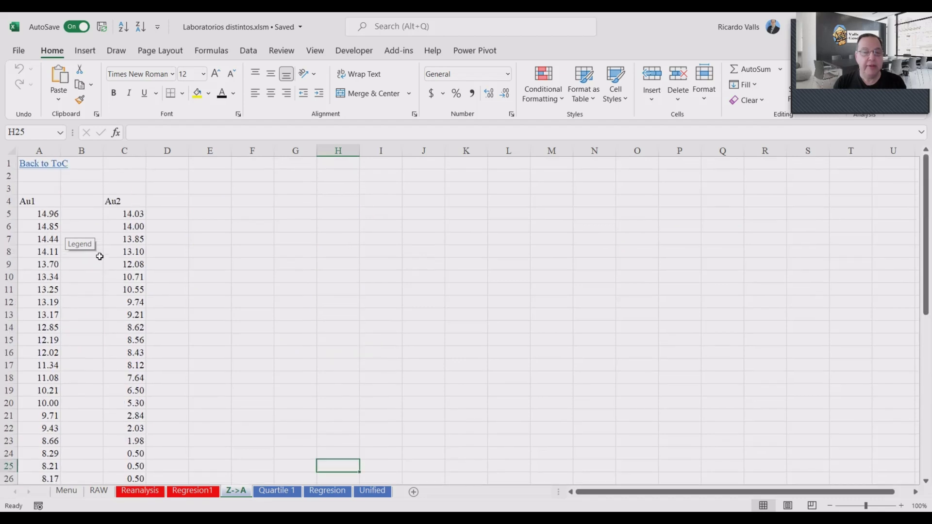
# Step: Review the Quartile 1 sheet's QUARTILE results: 5.86 for Au1 and 7.07 for Au2
pyautogui.click(275, 491)
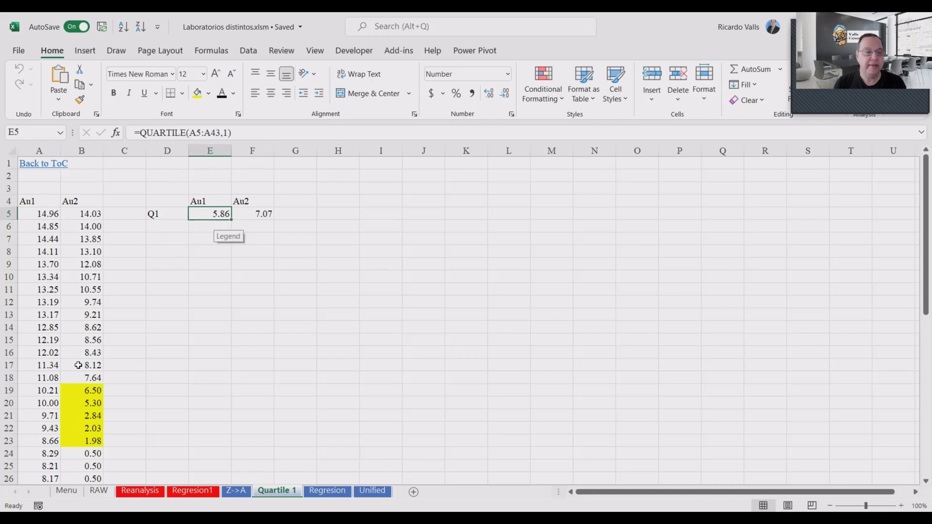
pyautogui.scroll(-1, 65, 372)
pyautogui.scroll(-8, 66, 372)
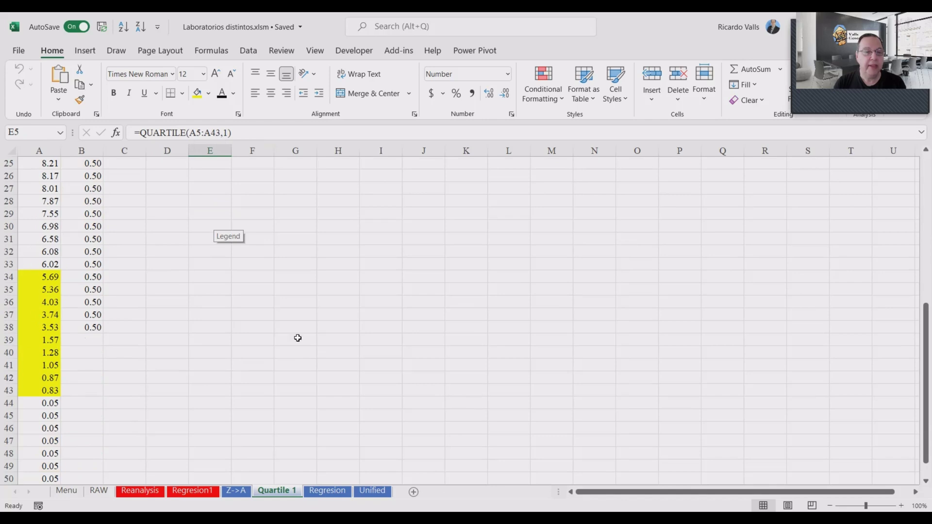
pyautogui.scroll(7, 287, 203)
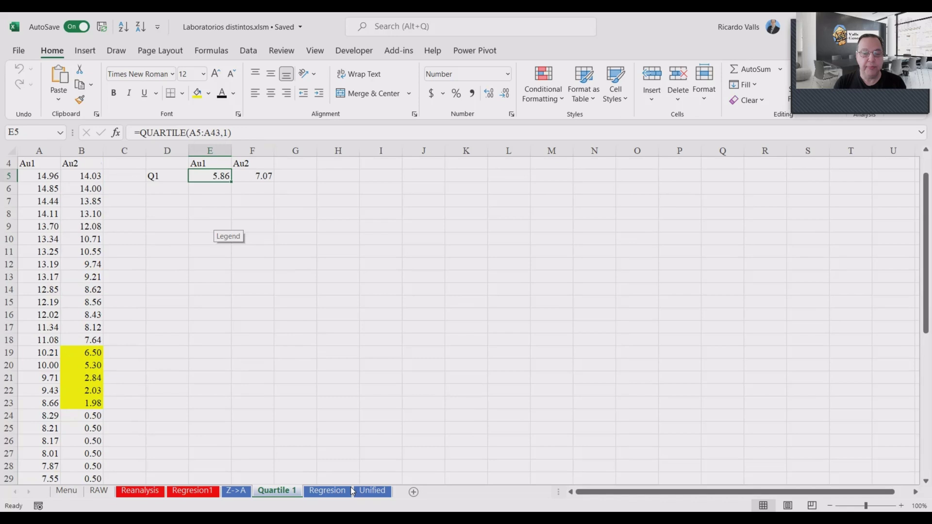
# Step: View the five-observation low-value regression Au2=-5.54+2.07*Au1 (R Square 0.987346), moving from K25 to M25
pyautogui.click(334, 492)
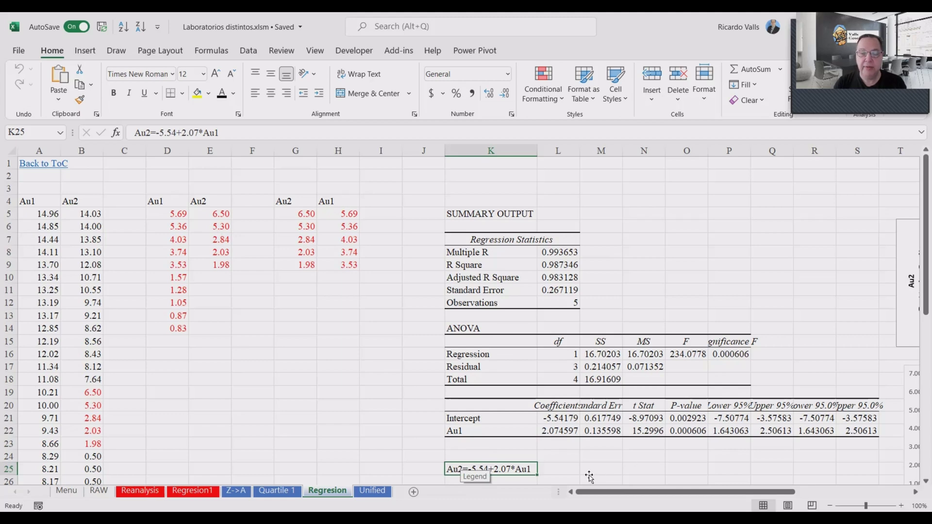
pyautogui.press('Right')
pyautogui.press('Right')
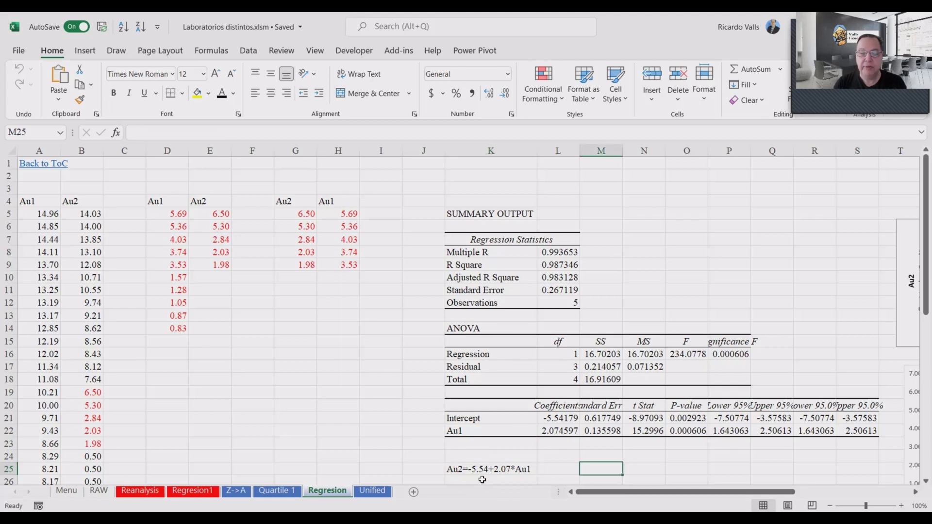
# Step: Inspect the Unified sheet's Au total column, which stacks Au2 then Au1 values through row 86
pyautogui.click(380, 494)
pyautogui.scroll(-1, 101, 390)
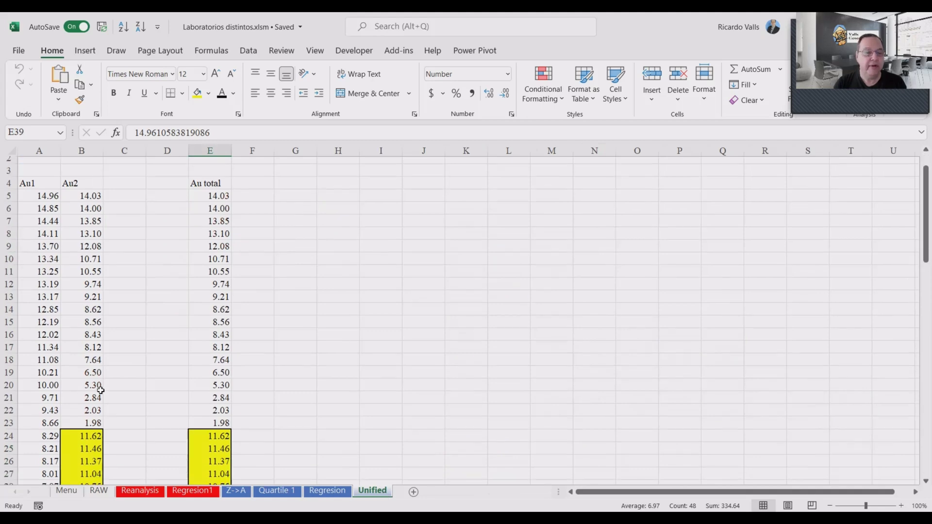
pyautogui.scroll(-6, 101, 390)
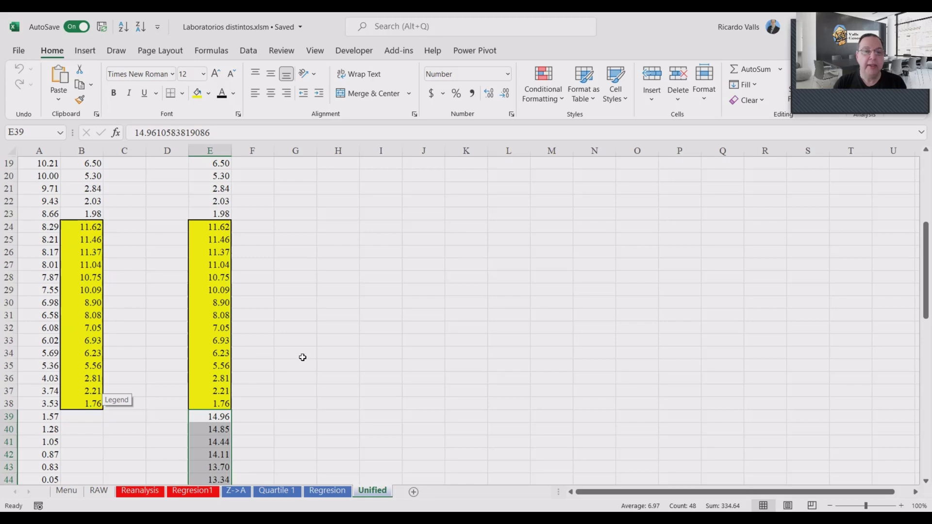
pyautogui.scroll(3, 302, 357)
pyautogui.scroll(4, 240, 210)
pyautogui.scroll(-2, 240, 233)
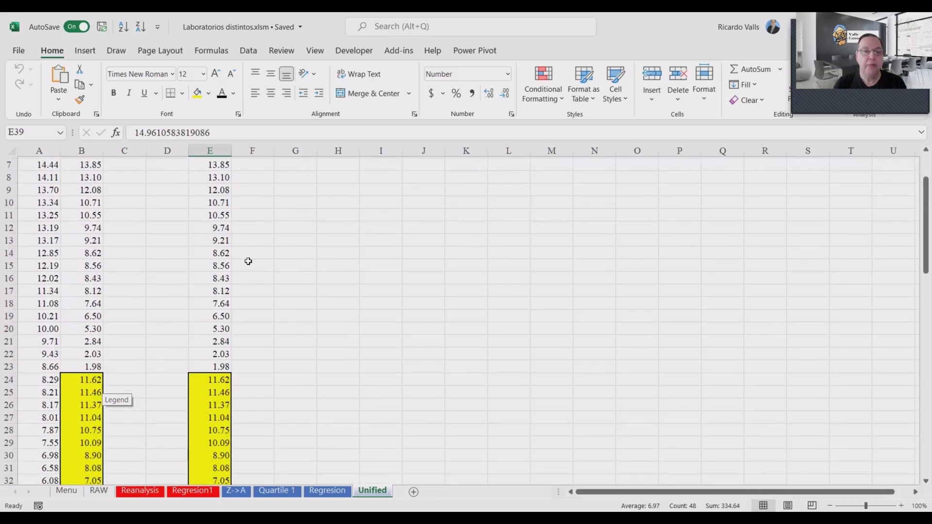
pyautogui.scroll(-11, 248, 262)
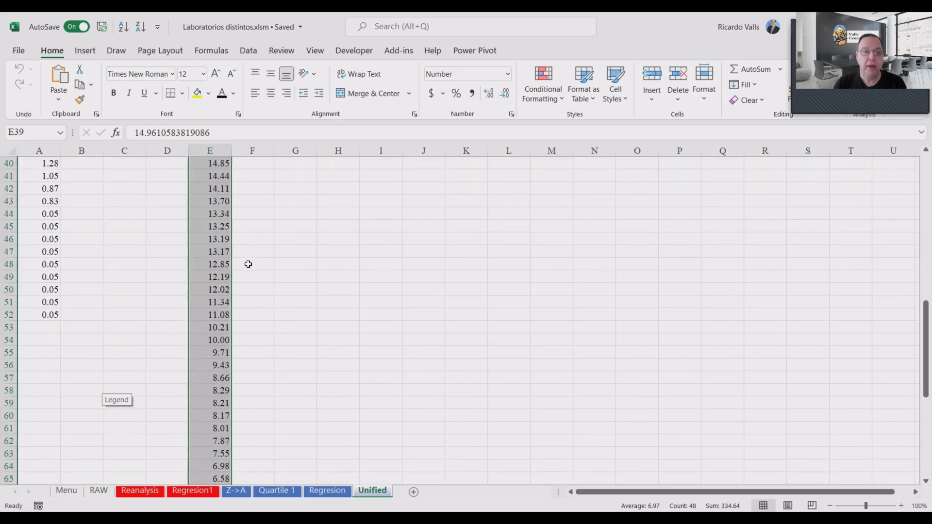
pyautogui.scroll(-6, 248, 264)
pyautogui.scroll(-4, 248, 264)
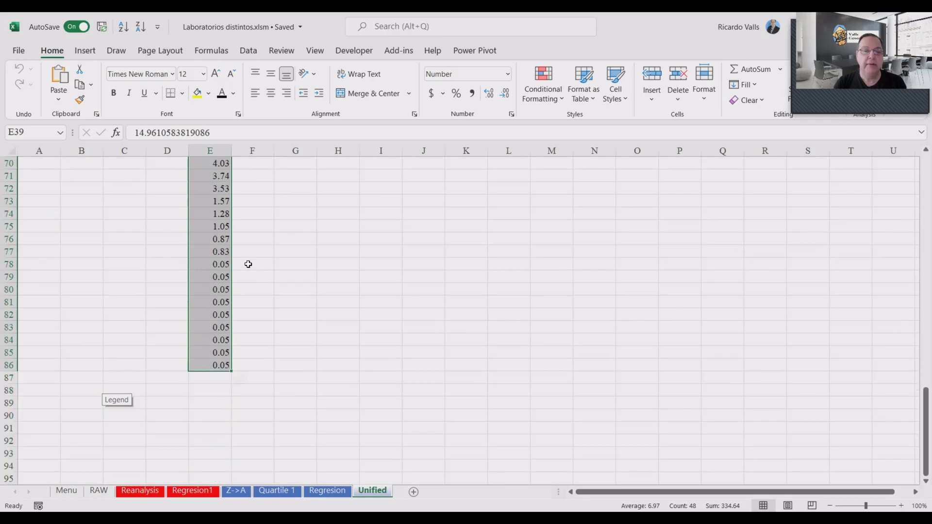
pyautogui.scroll(17, 248, 264)
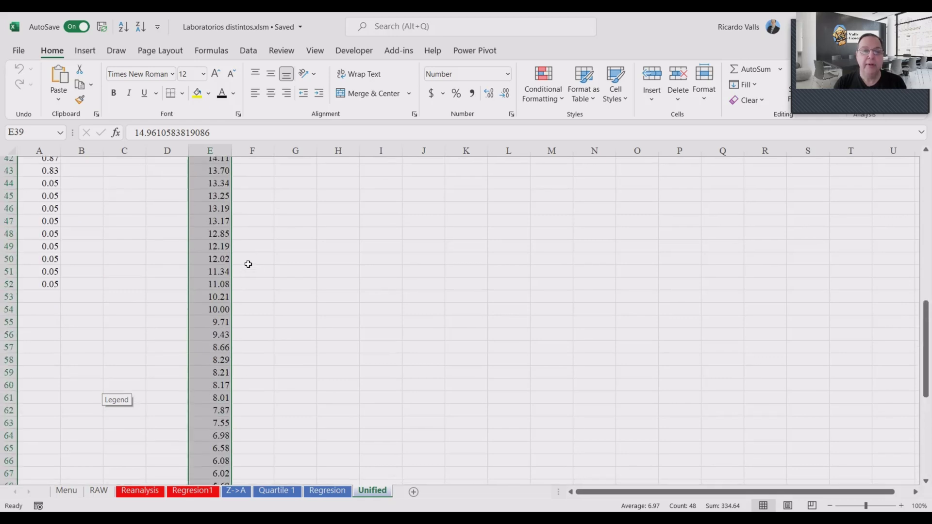
pyautogui.scroll(6, 248, 264)
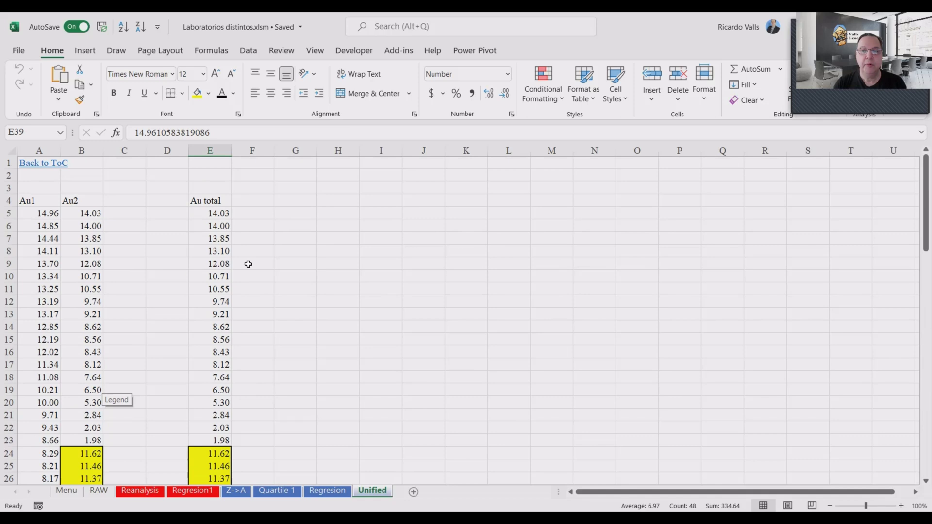